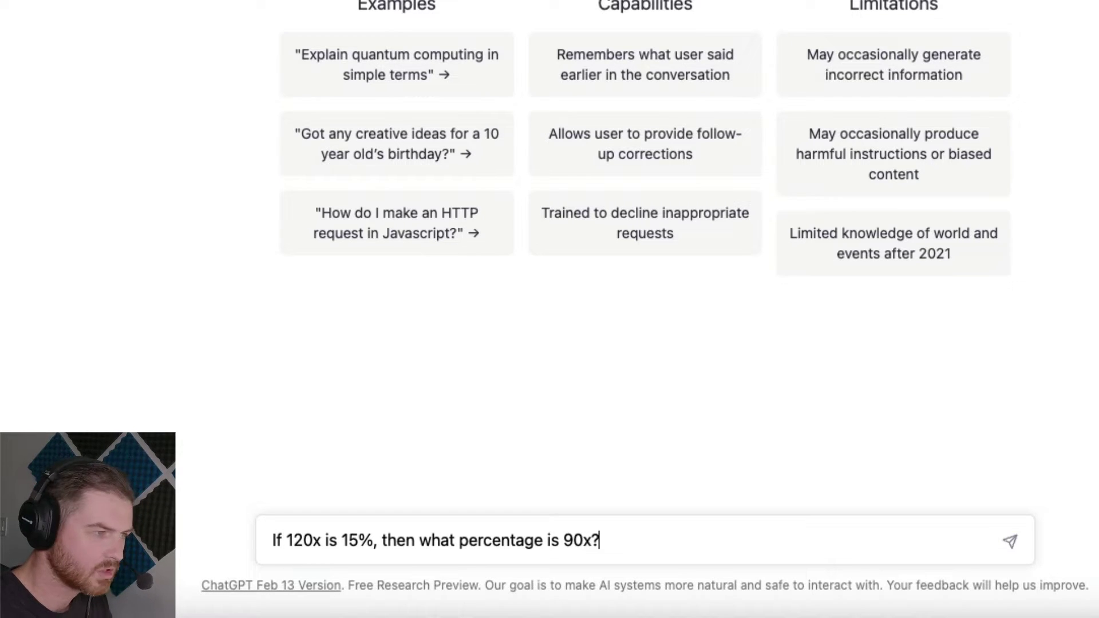
Send the question 'If 120x is 15%, then what percentage is 90x?' to ChatGPT
key("Return")
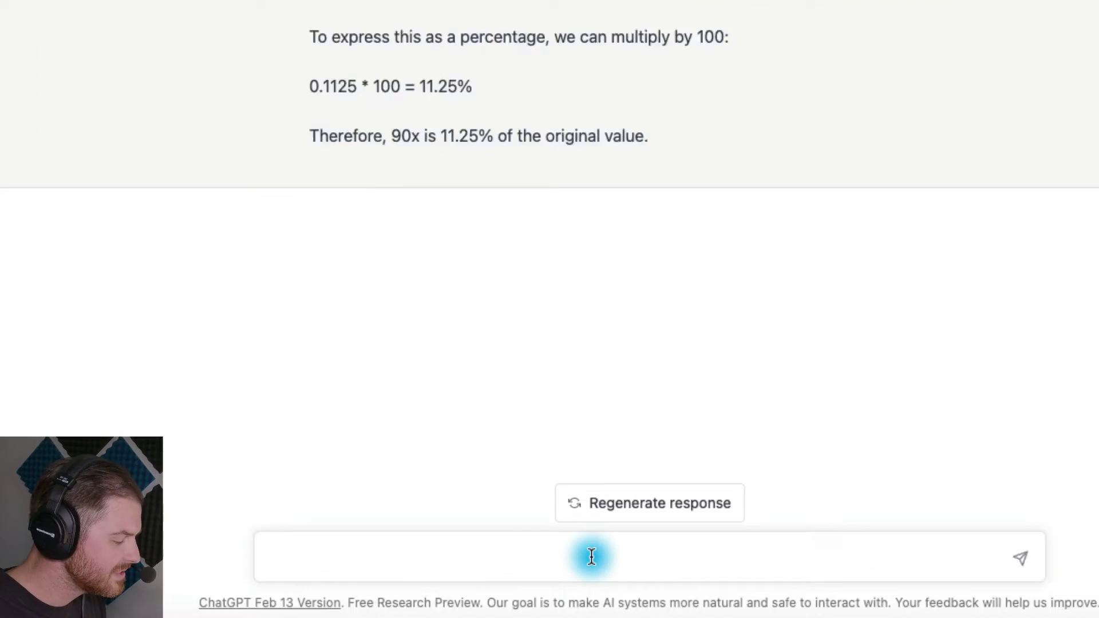
Type the follow-up 'if we 120x and we lose 17.3% of x, how many x do we have left?'
left_click(591, 556)
type("i")
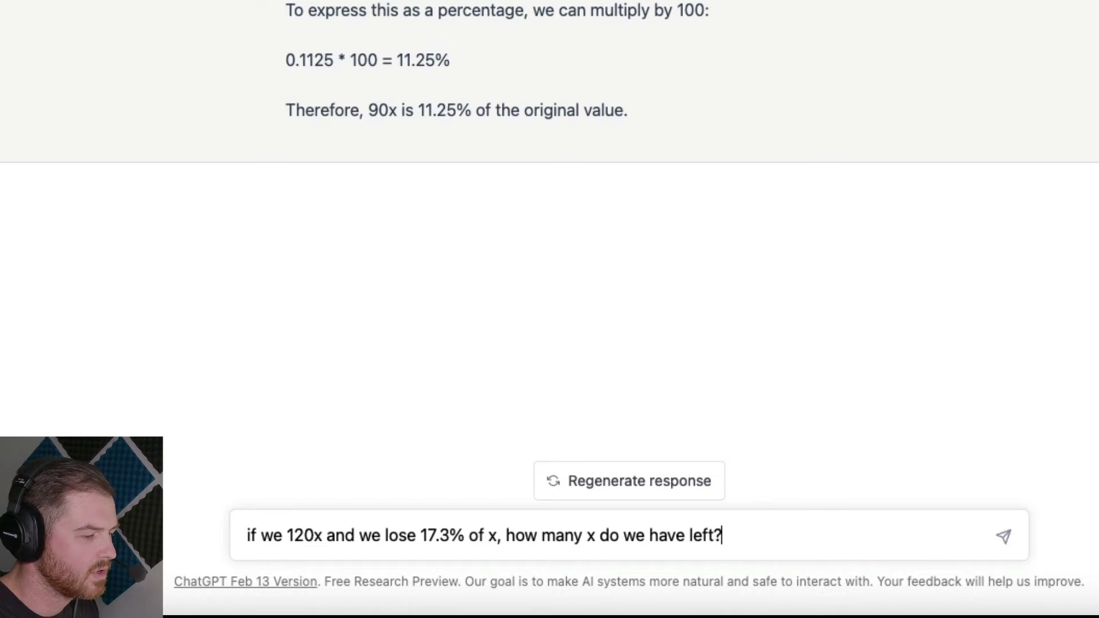
Send the follow-up about losing 17.3% of 120x and get the reply
key("Return")
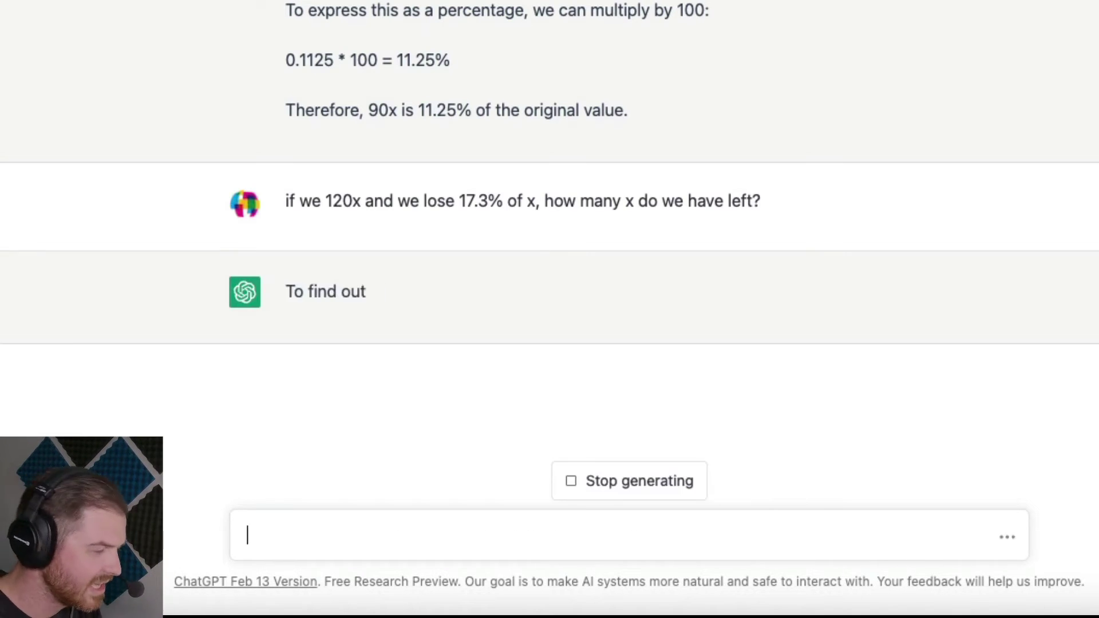